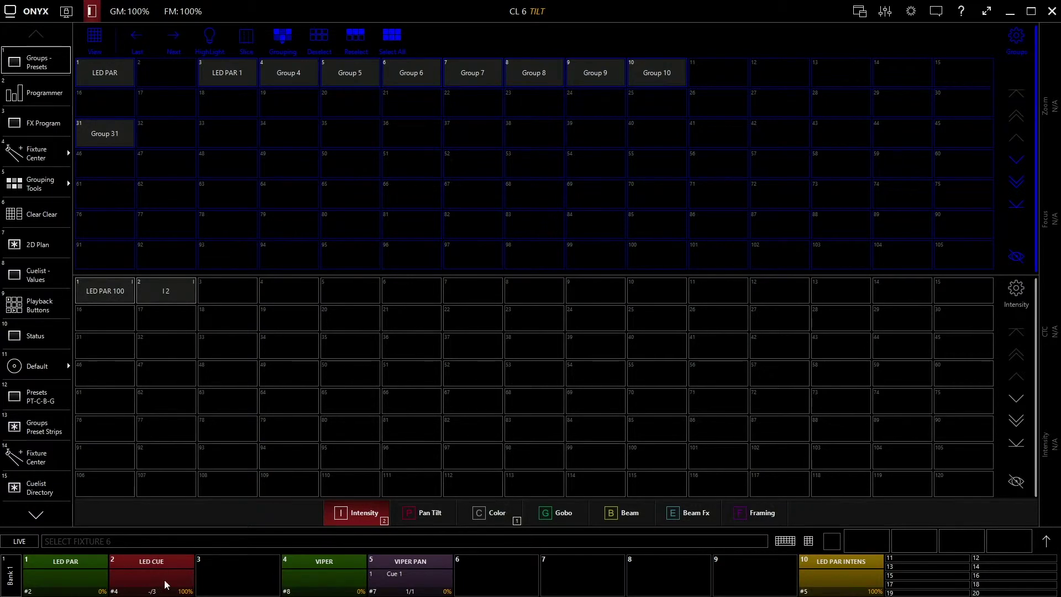
Open the options of the LED CUE cuelist and show its function assignments
click(160, 575)
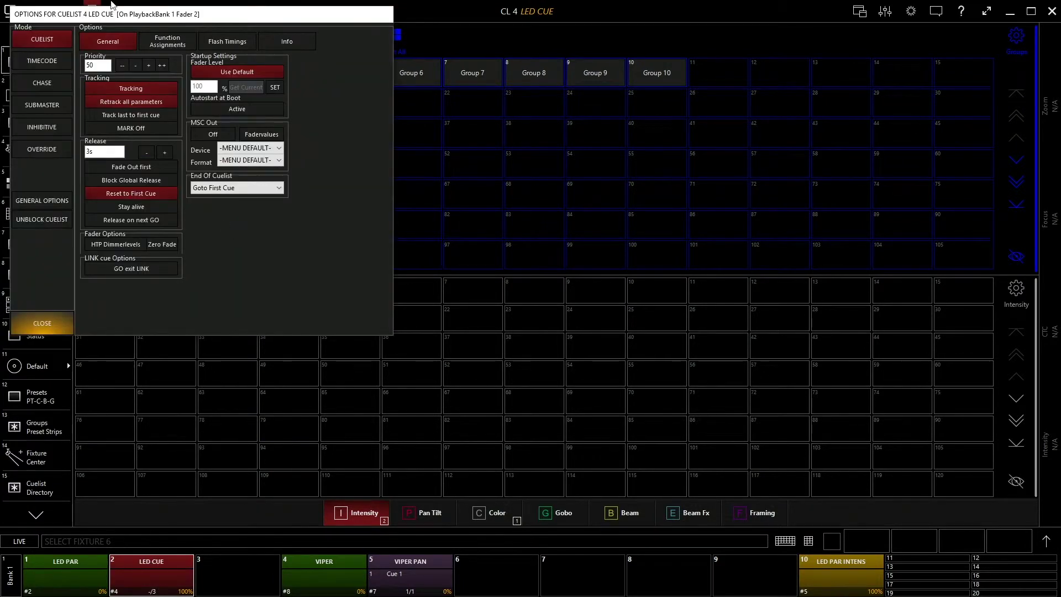
drag(164, 21, 254, 119)
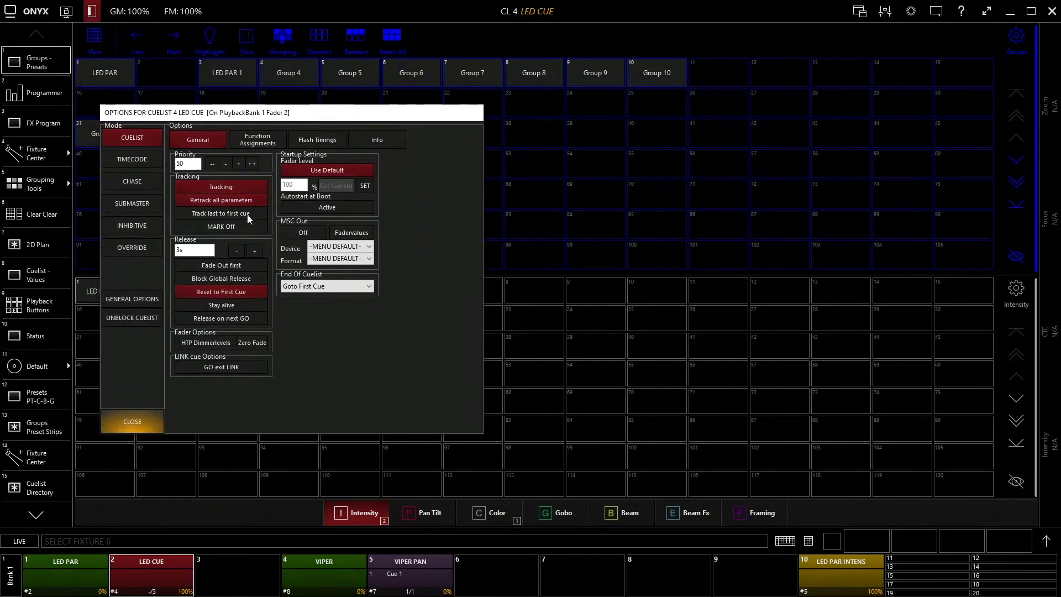
click(266, 144)
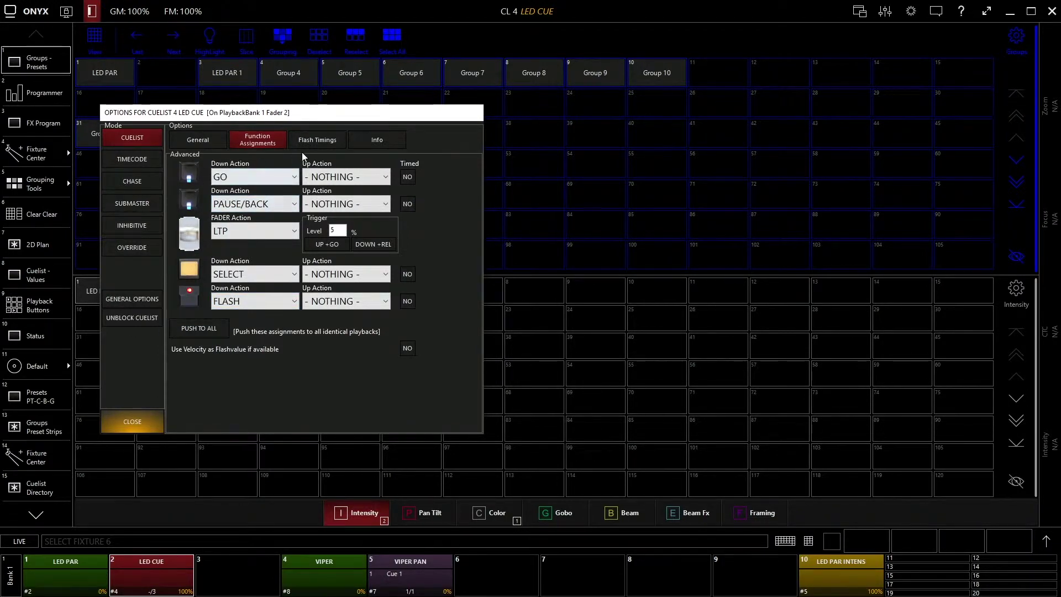
drag(326, 113, 351, 108)
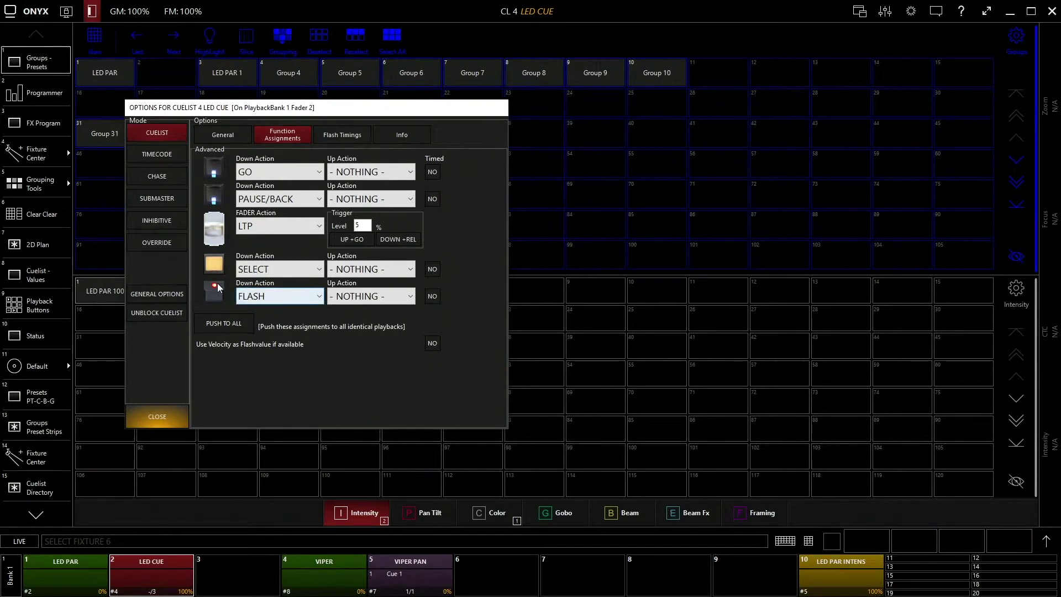
Set LED CUE's flash-button down action to GO and its first button's down action to FLASH
click(267, 300)
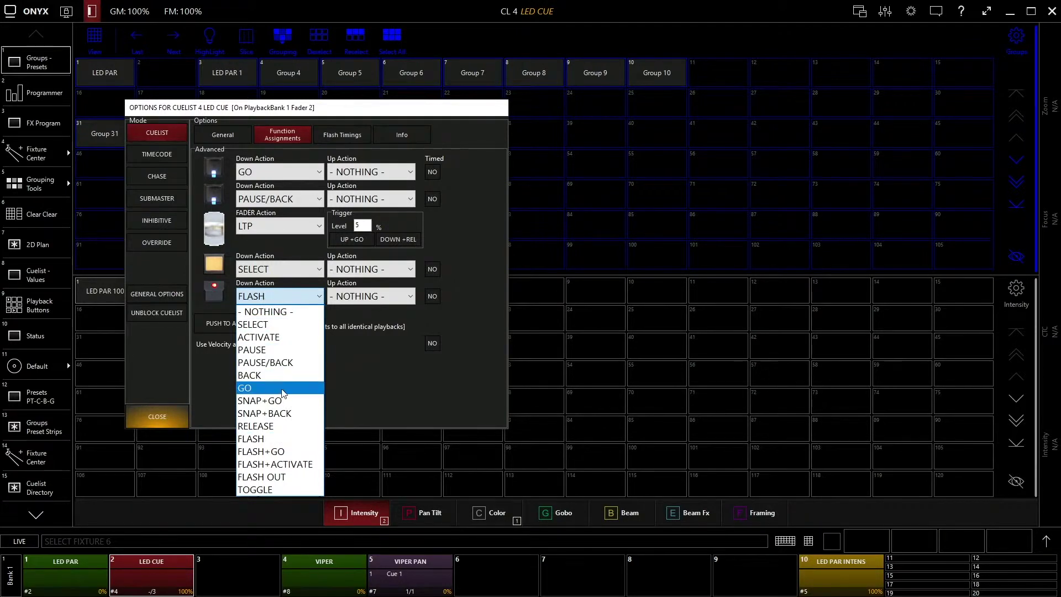
click(265, 387)
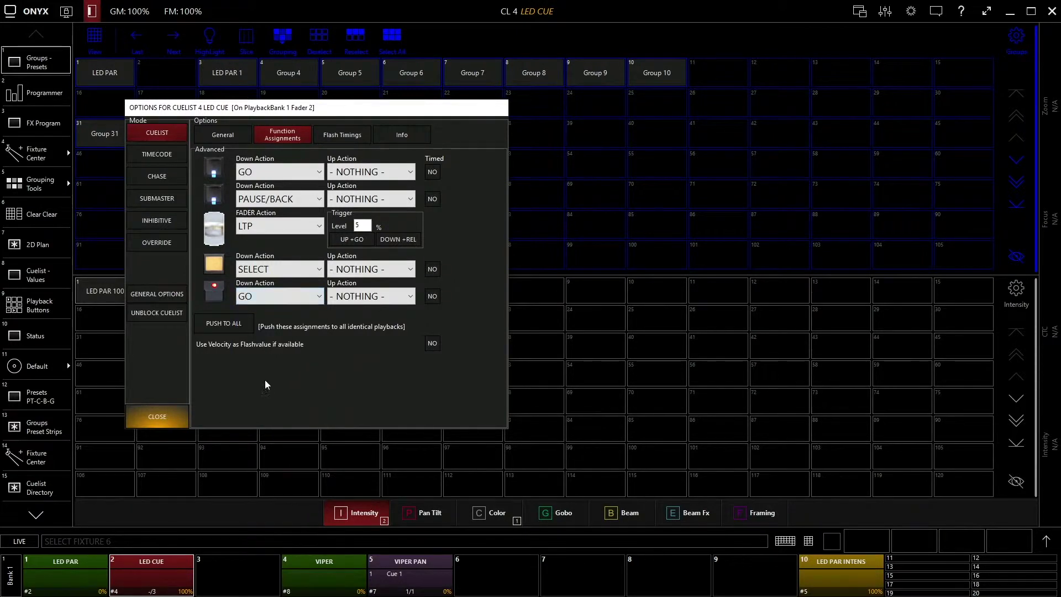
click(272, 176)
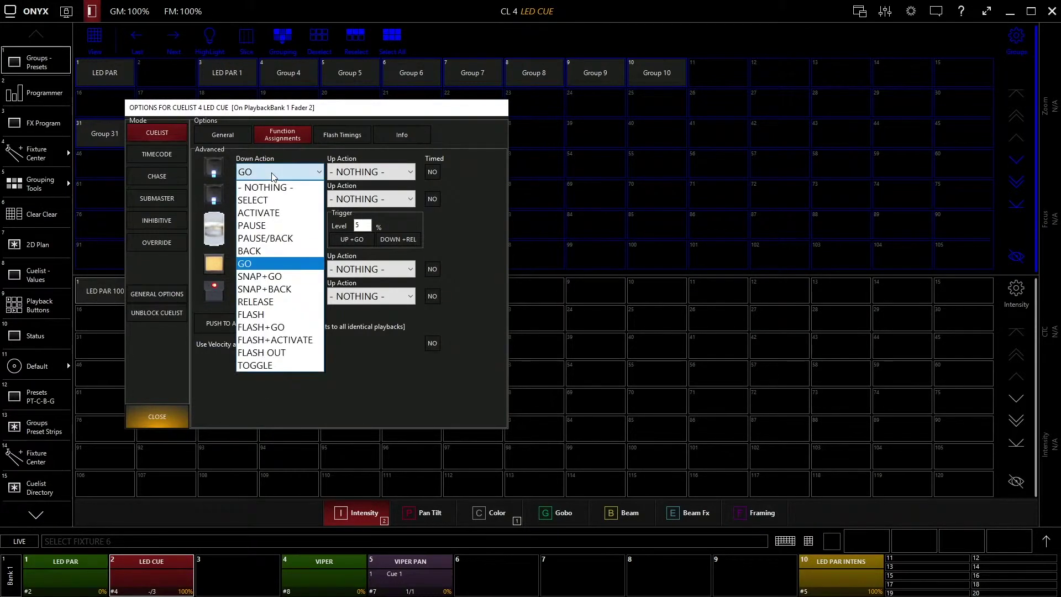
click(301, 314)
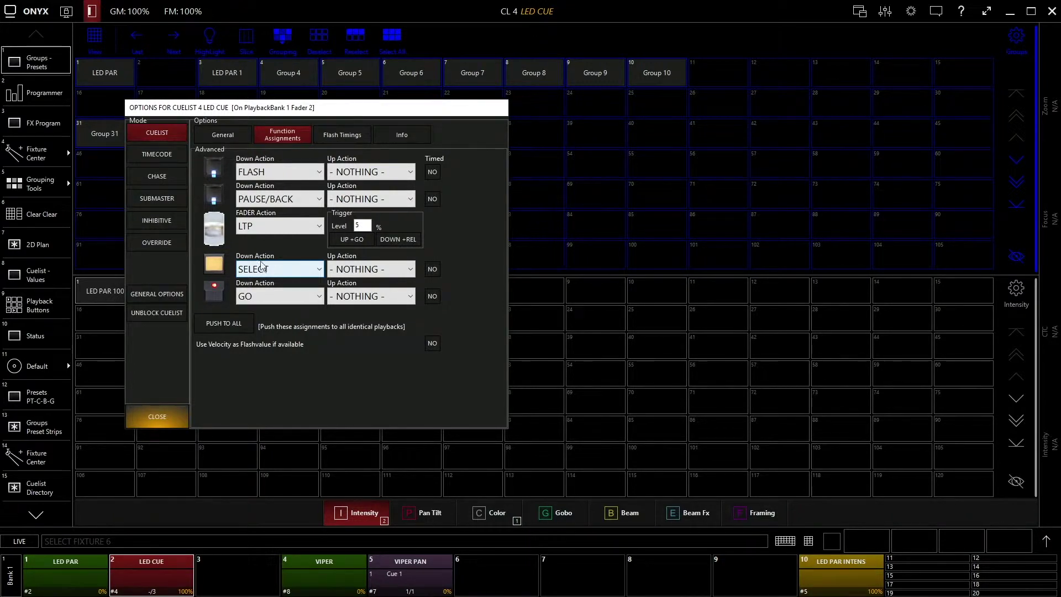
Set LED CUE's flash-button down action to FLASH and its first button's to GO, and close the cuelist options
click(263, 301)
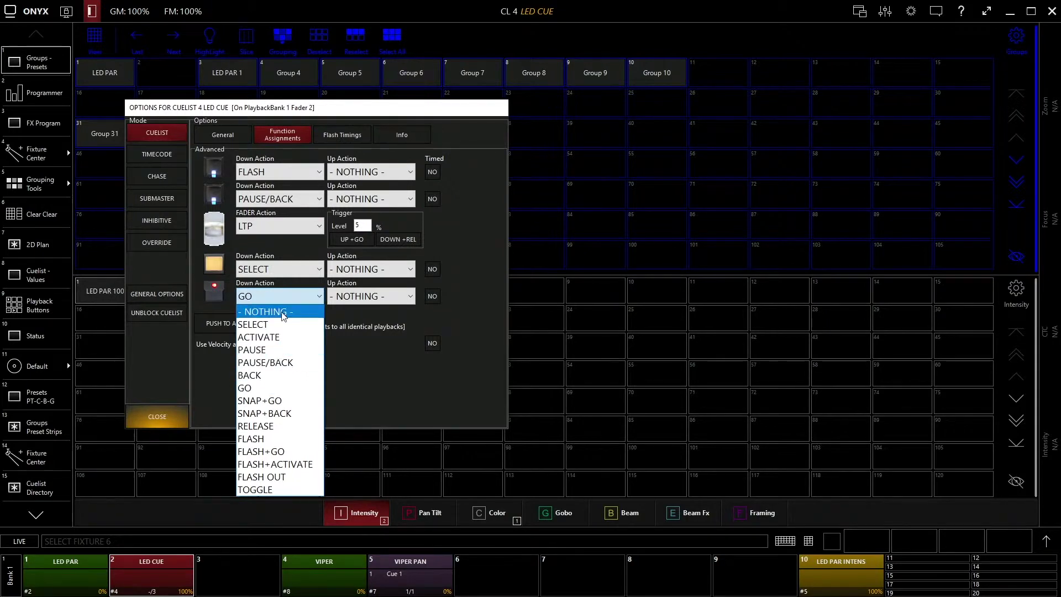
click(271, 440)
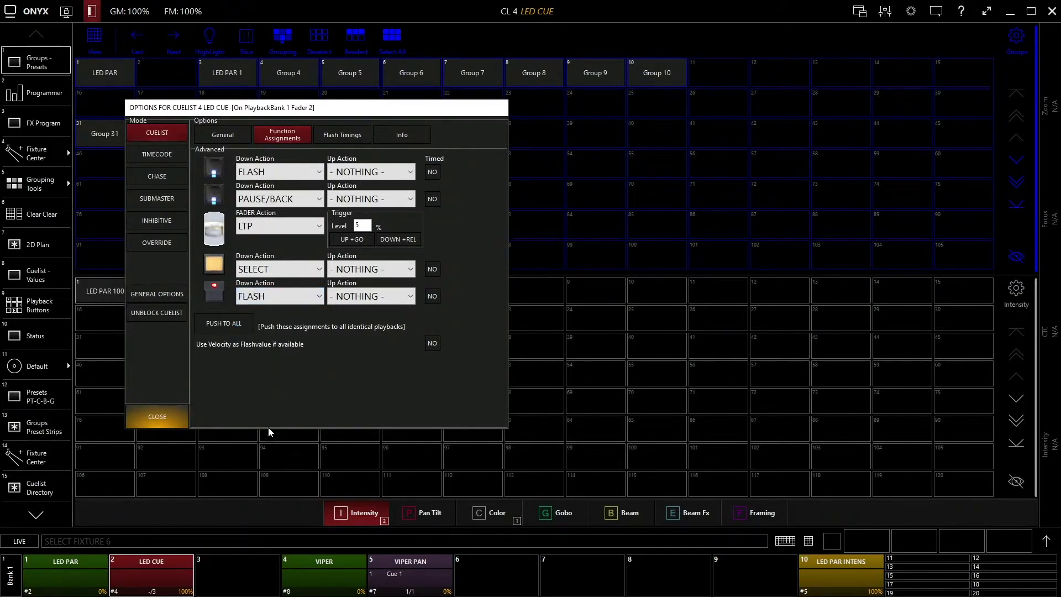
click(277, 172)
click(279, 268)
click(157, 417)
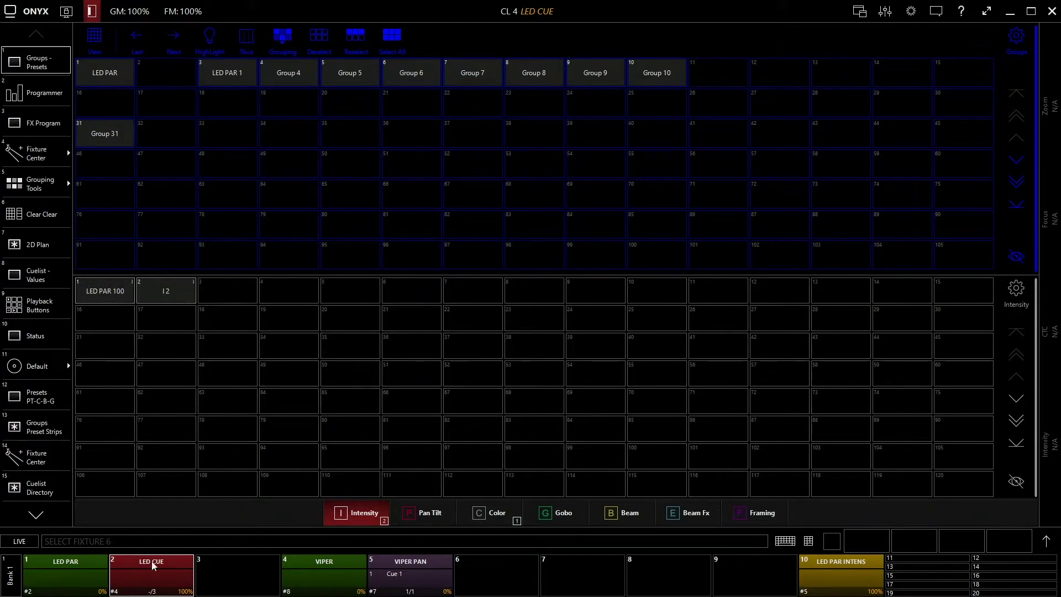
Examine the down actions available for the first button of the LED PAR submaster, and close its options
right_click(70, 577)
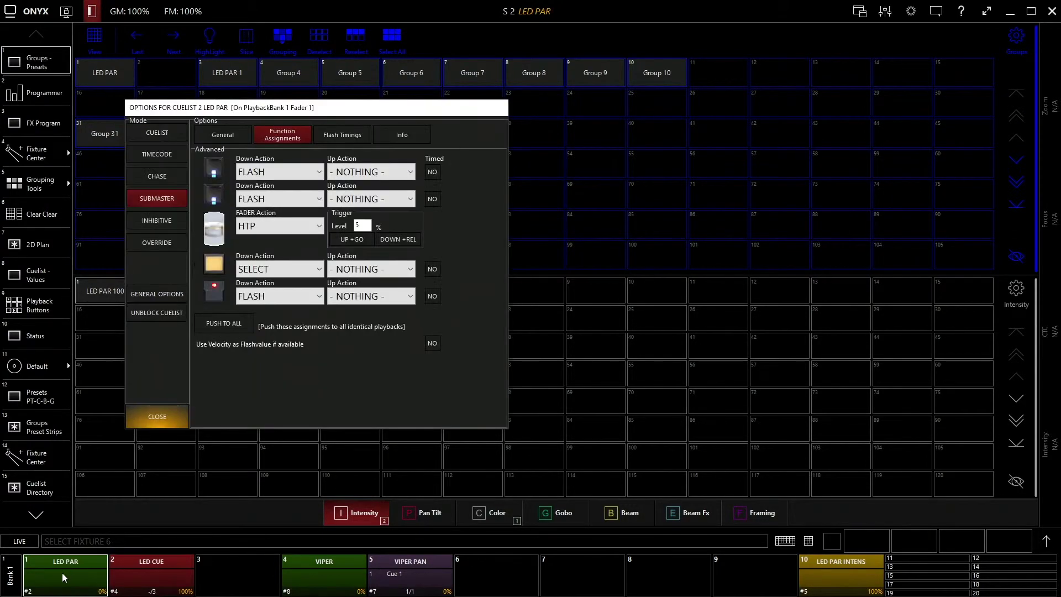
click(254, 171)
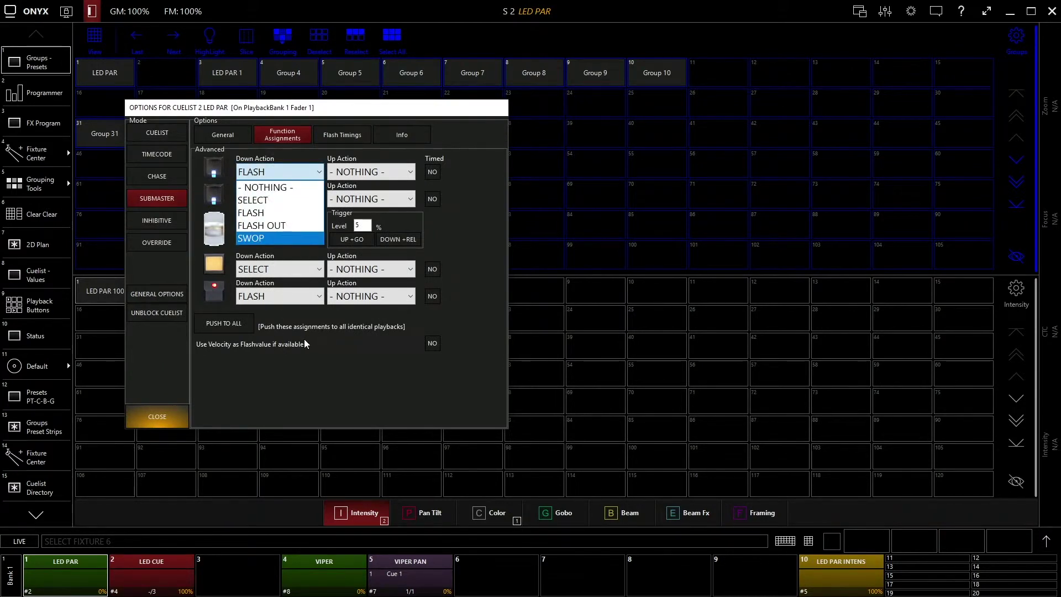
click(287, 172)
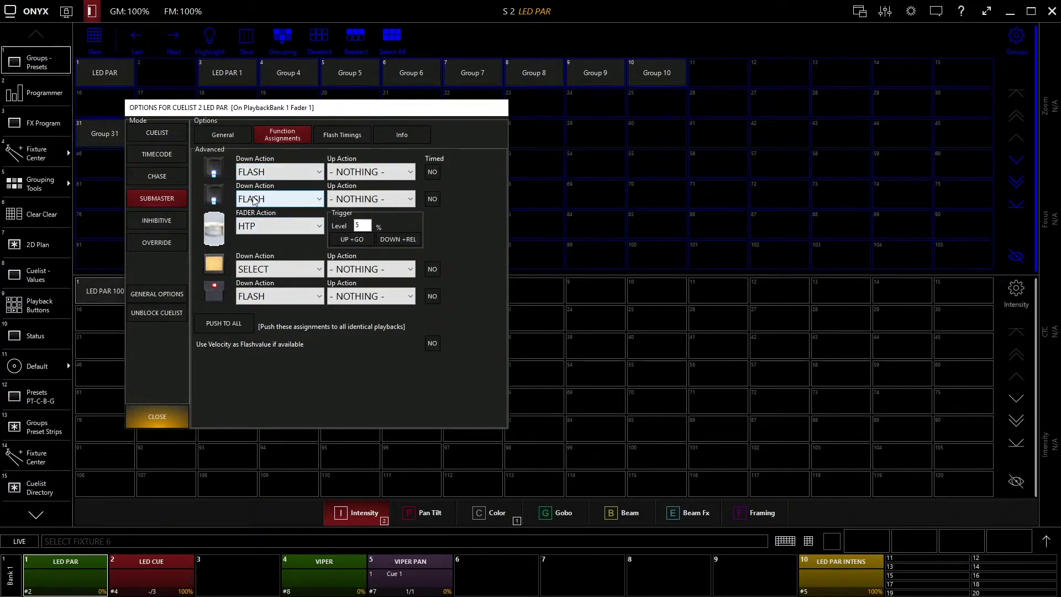
click(303, 175)
click(293, 172)
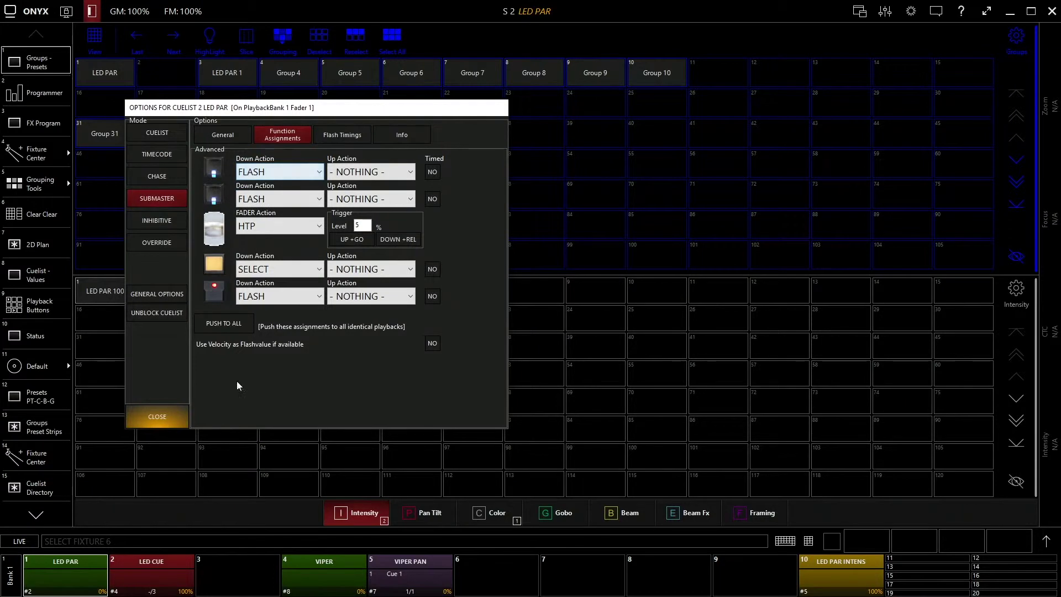
click(157, 420)
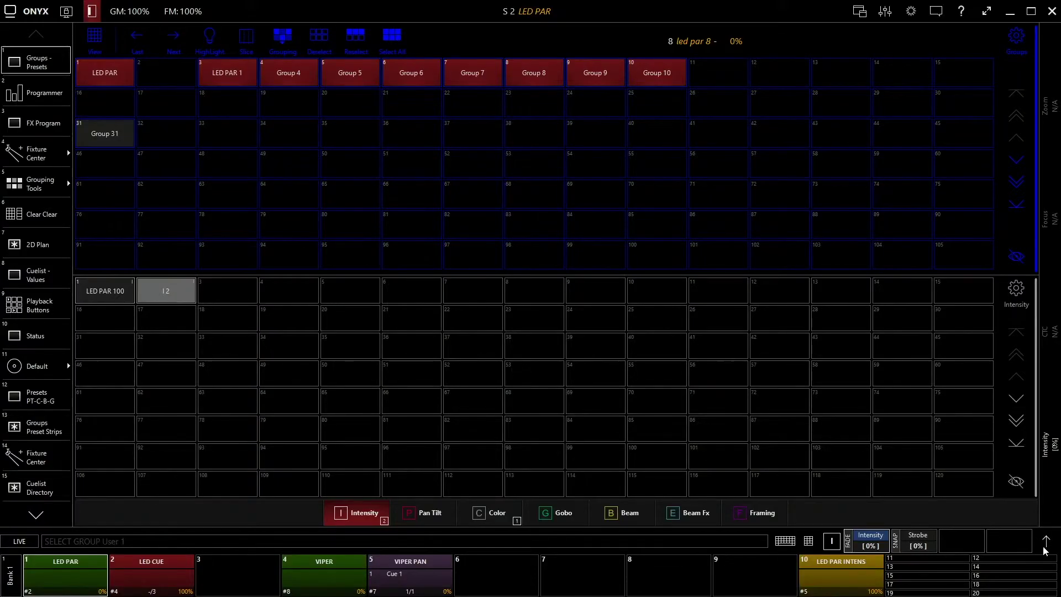
Adjust Group 31's pan to 39% and tilt to 40% in the parameter controls
click(1045, 546)
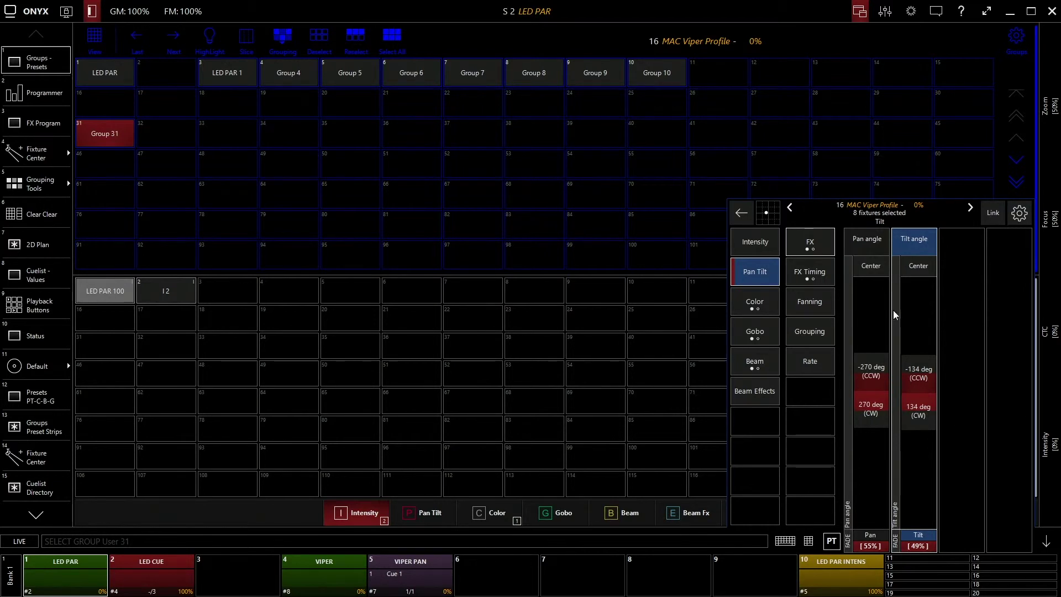
click(881, 396)
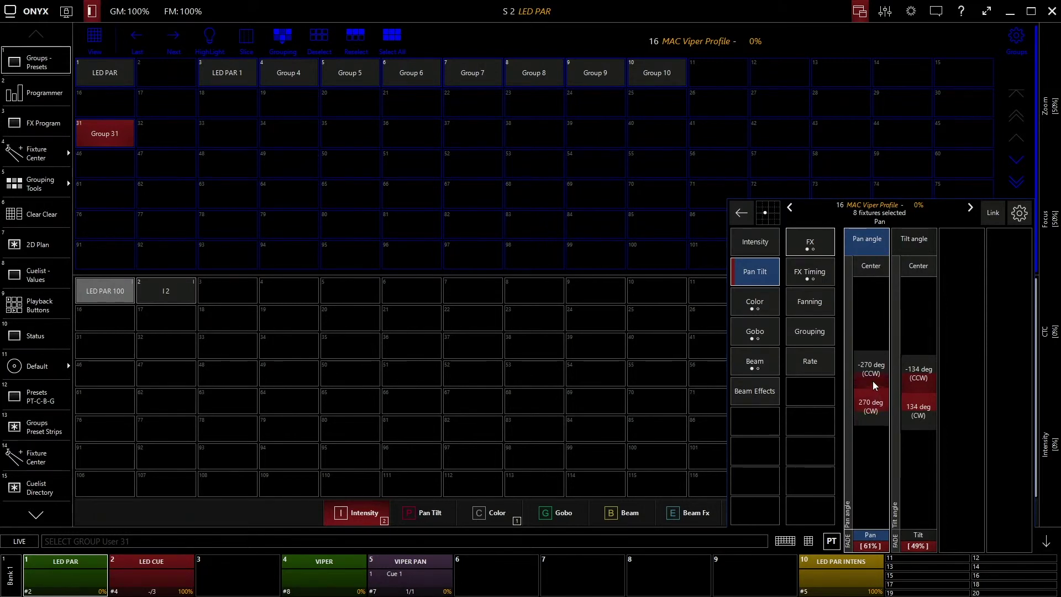
scroll(873, 382, down, 3)
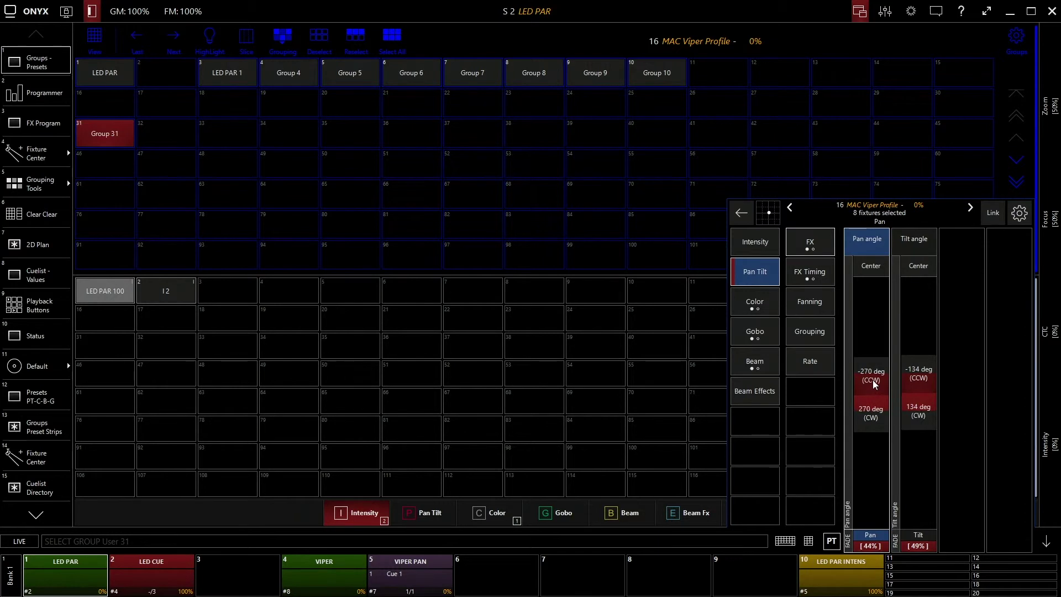
click(925, 395)
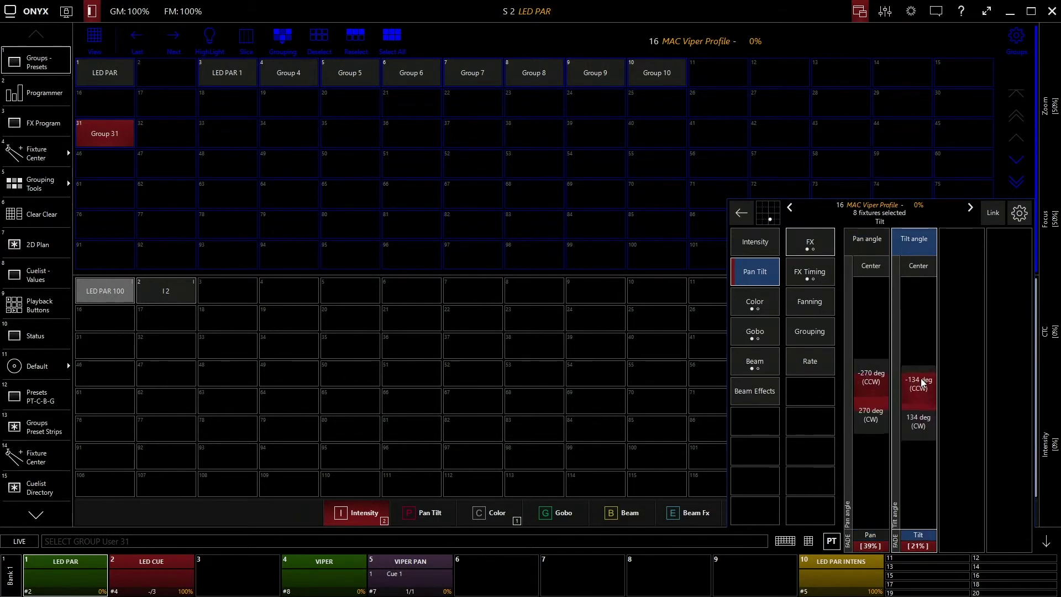
drag(922, 379, 922, 372)
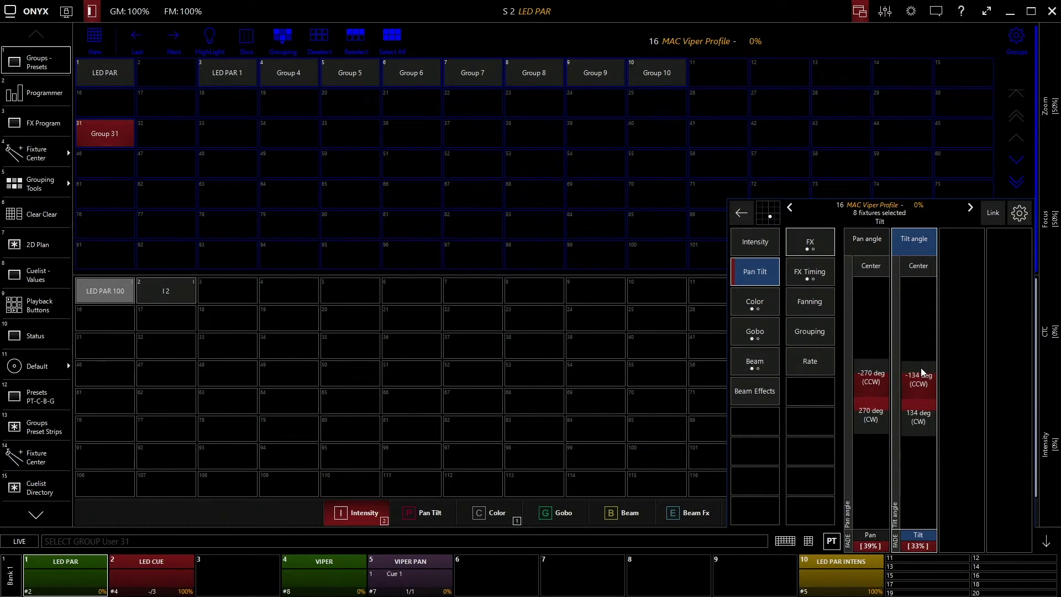
click(791, 253)
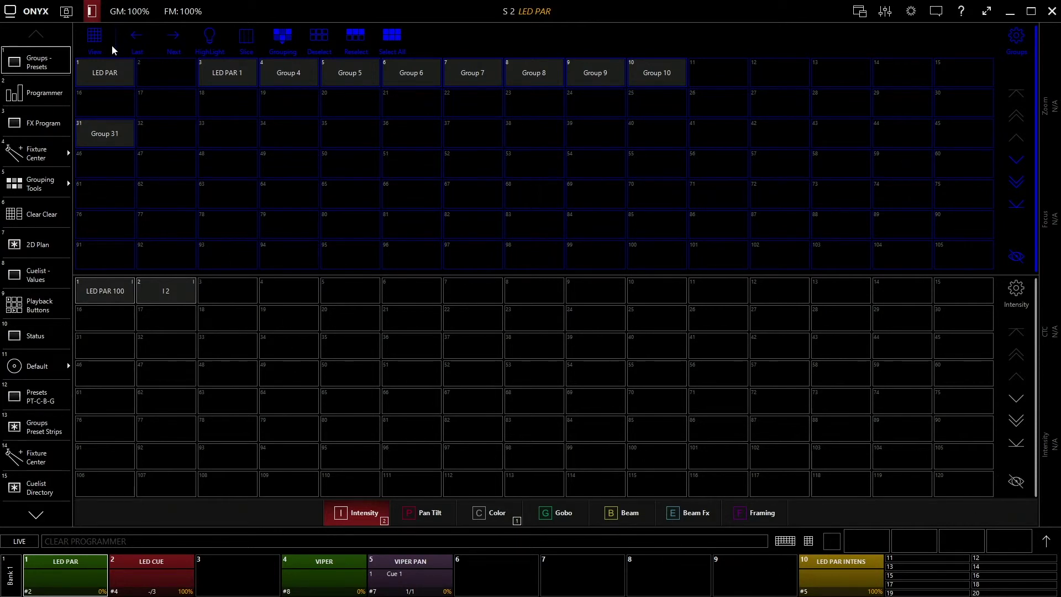
Select the LED PAR group and set its color to Red 0%, Green 0% and Blue 100%
click(114, 74)
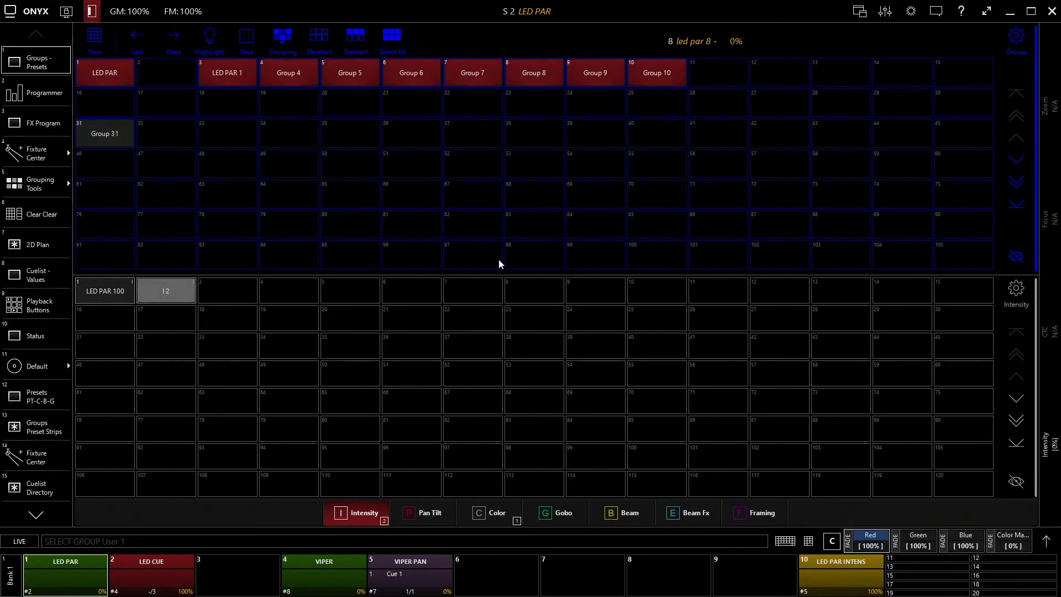
click(1046, 542)
click(757, 245)
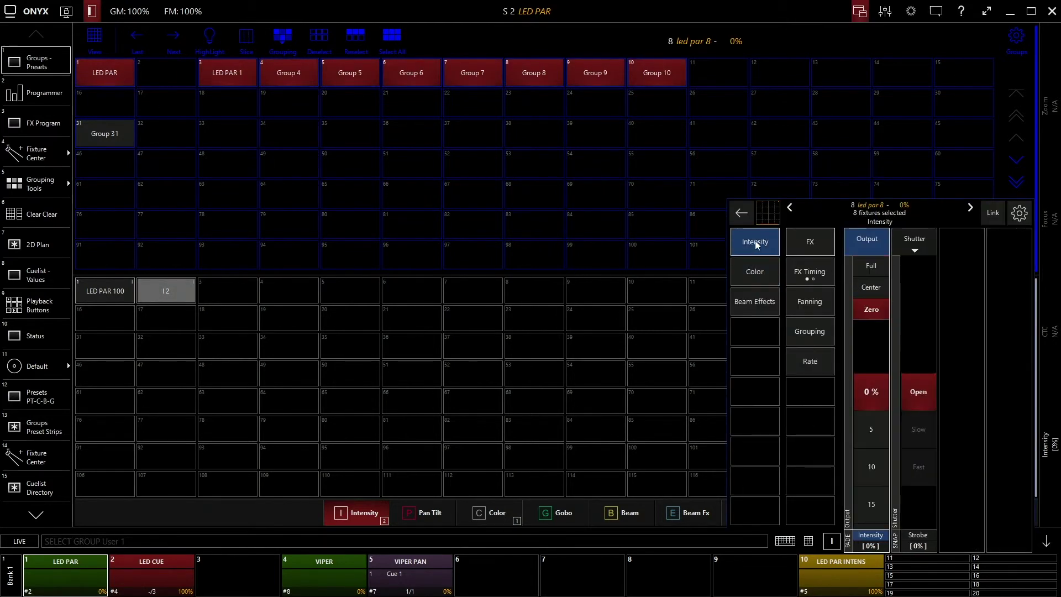
click(753, 271)
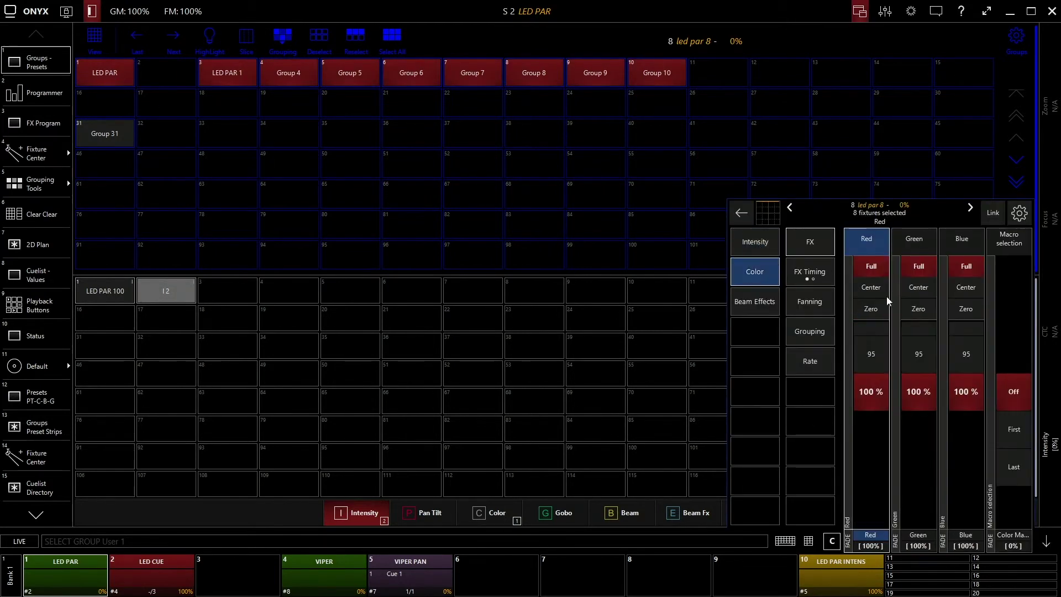
click(920, 310)
click(971, 386)
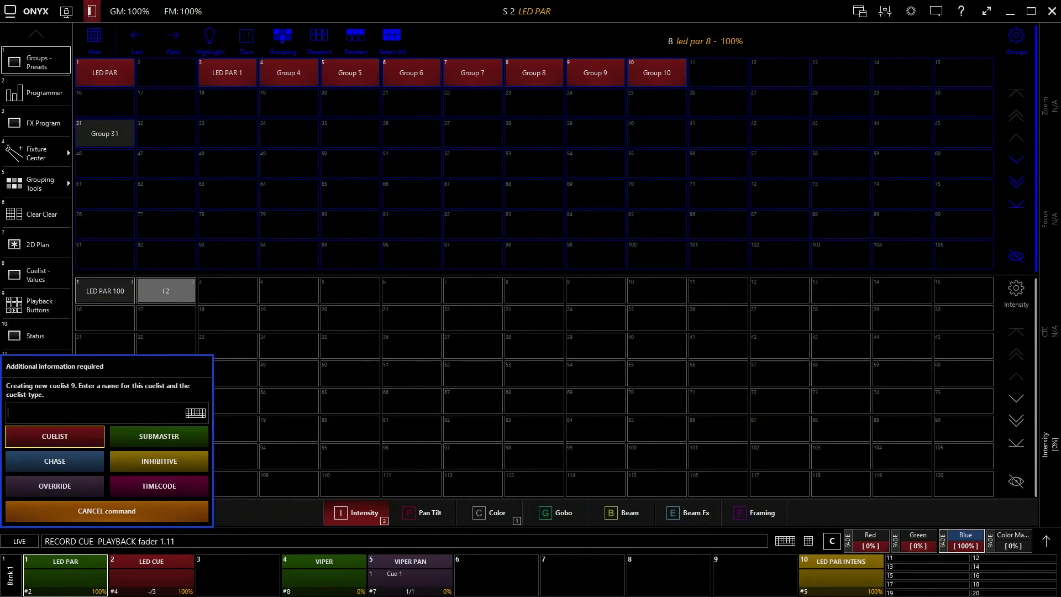
Record the blue LED PAR look on playback fader 11 as a cuelist named LED PAR BLUE
text(R BLUE)
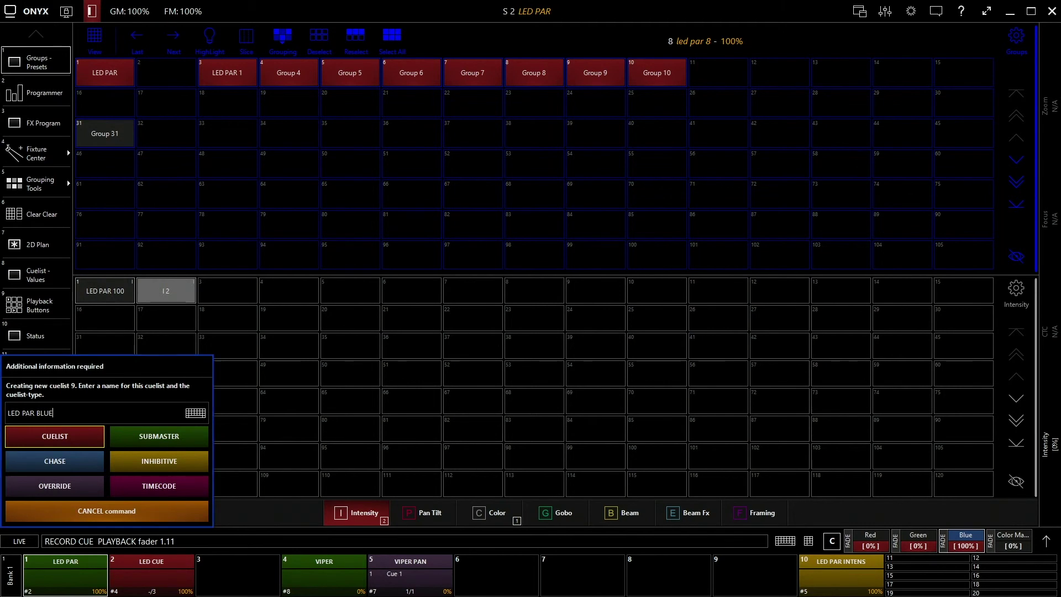
key(Return)
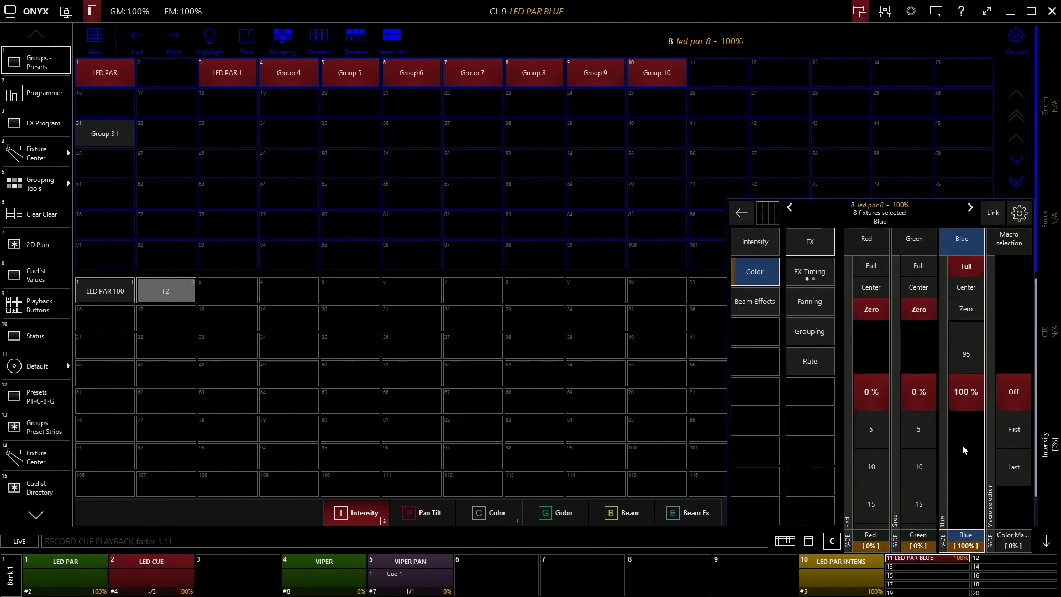
Clear the programmer and hide the parameter controls
key(Escape)
key(Escape)
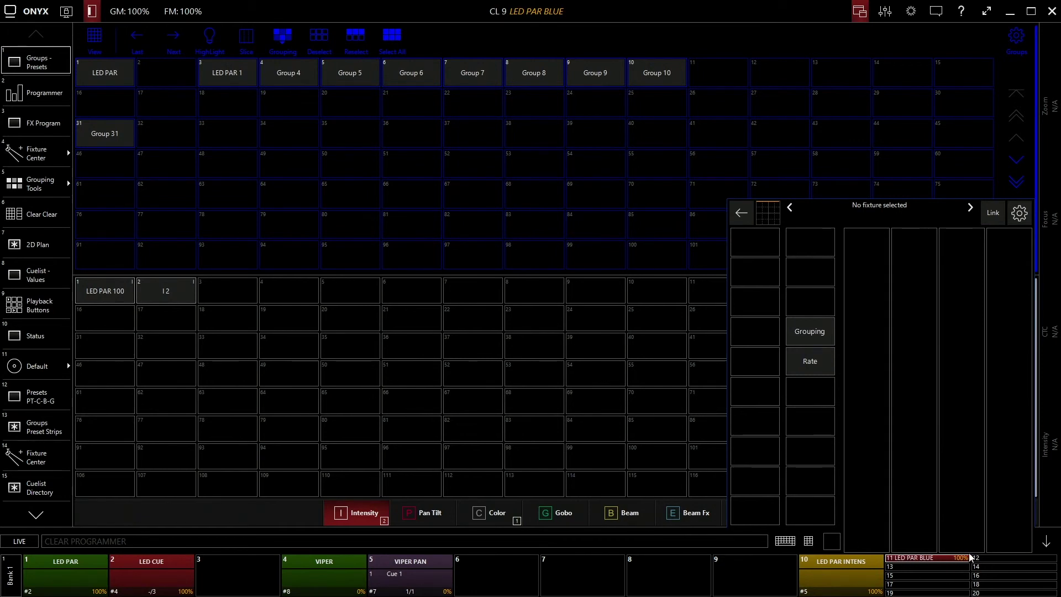
click(1048, 543)
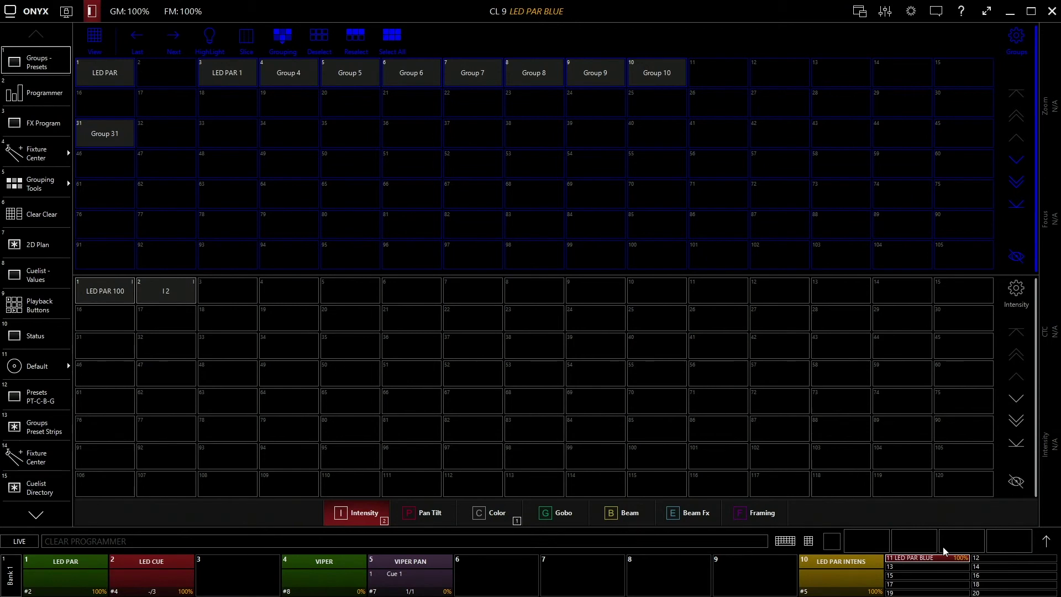